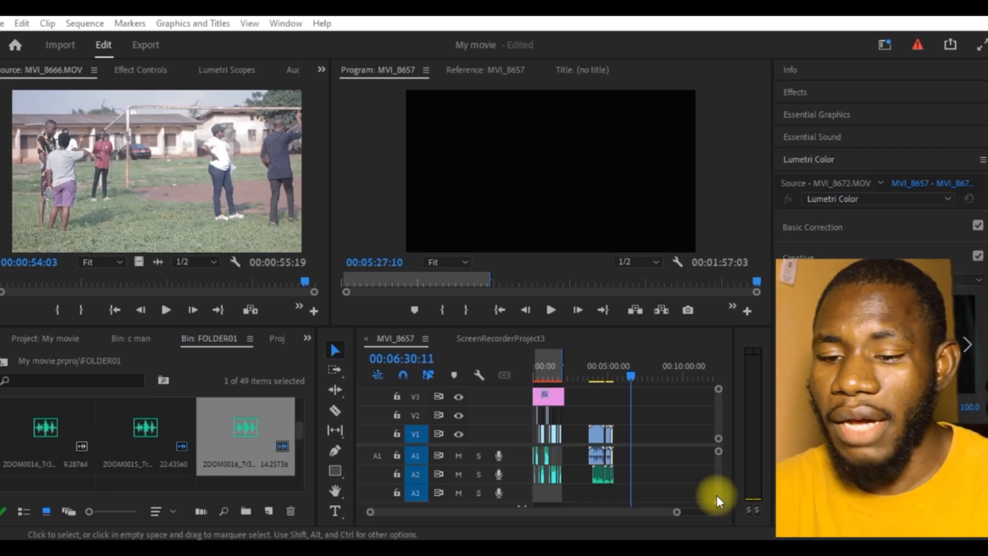
Step: Create a new sequence from the DSLR 1080p30 preset
key(ctrl+n)
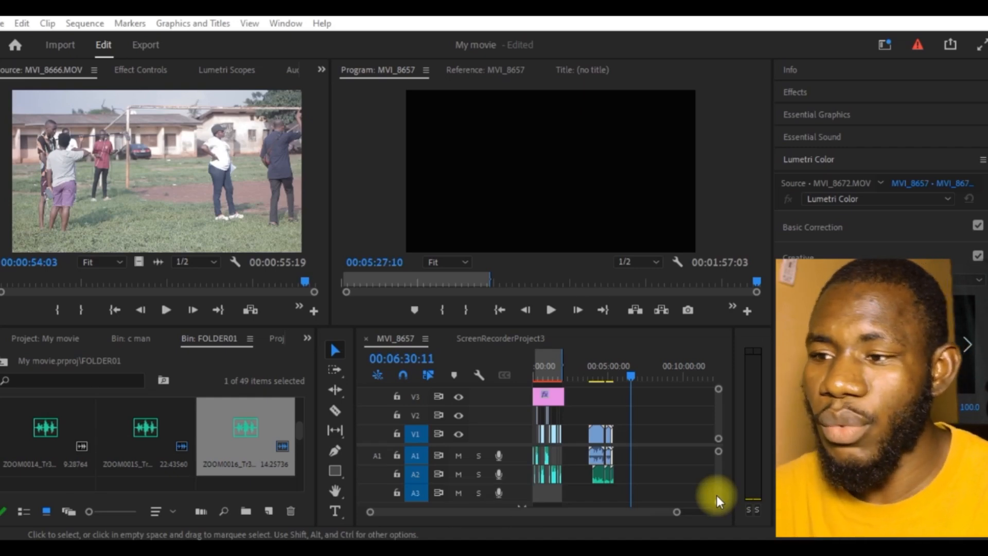
click(638, 430)
key(ctrl+n)
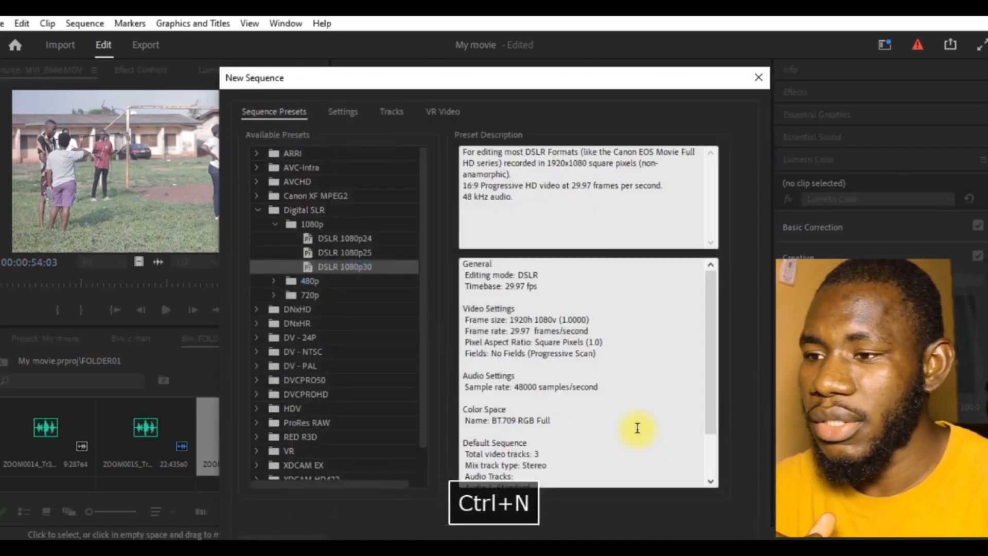
key(Return)
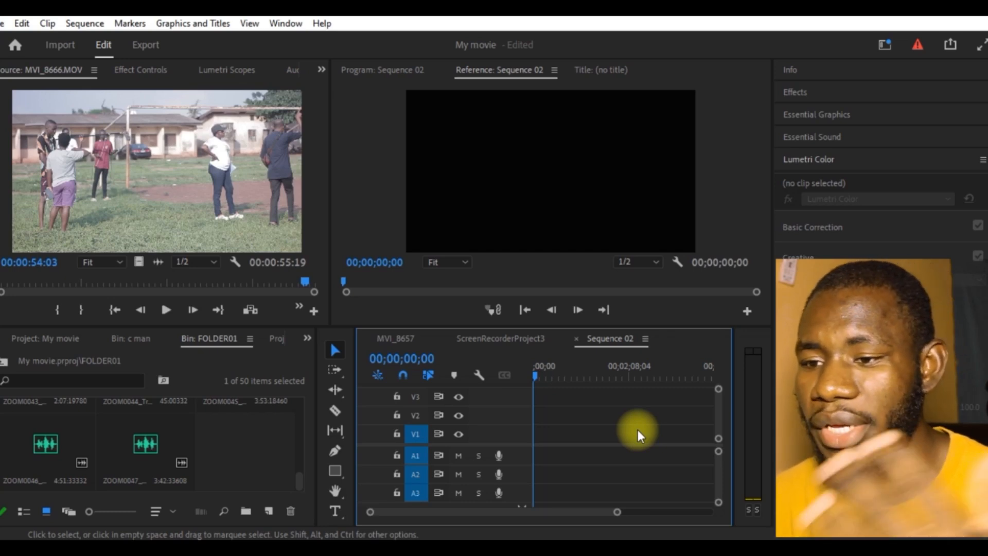
click(211, 405)
scroll(226, 428, up, 1)
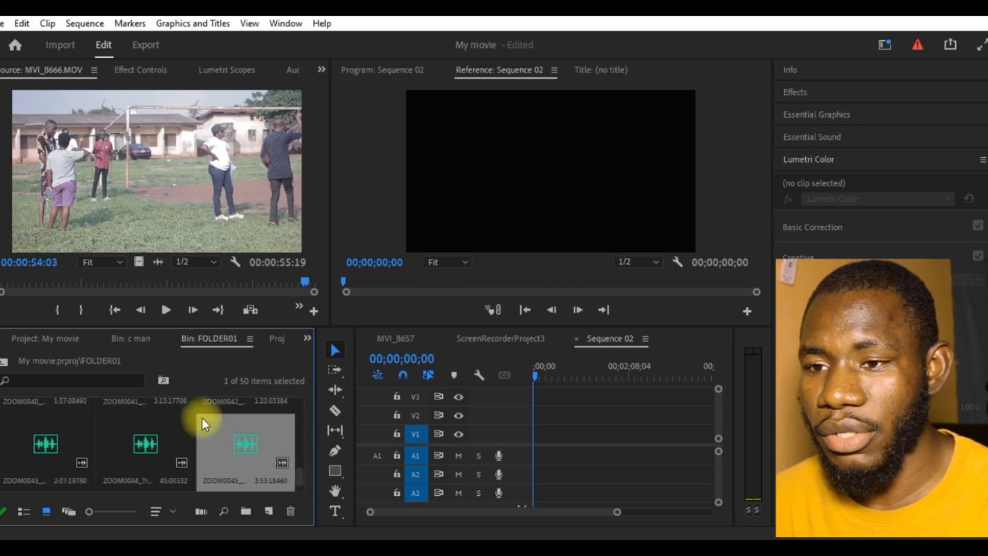
scroll(241, 449, down, 1)
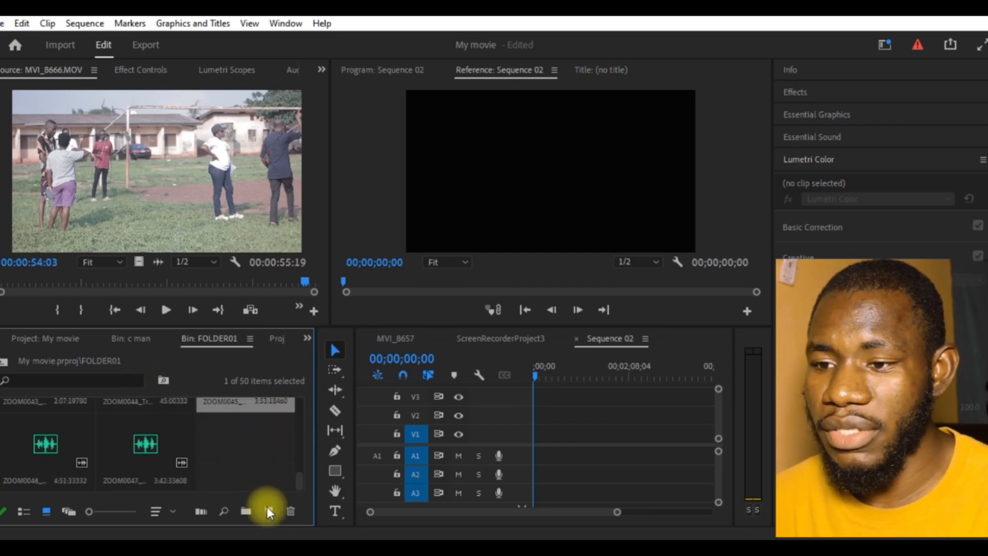
click(289, 547)
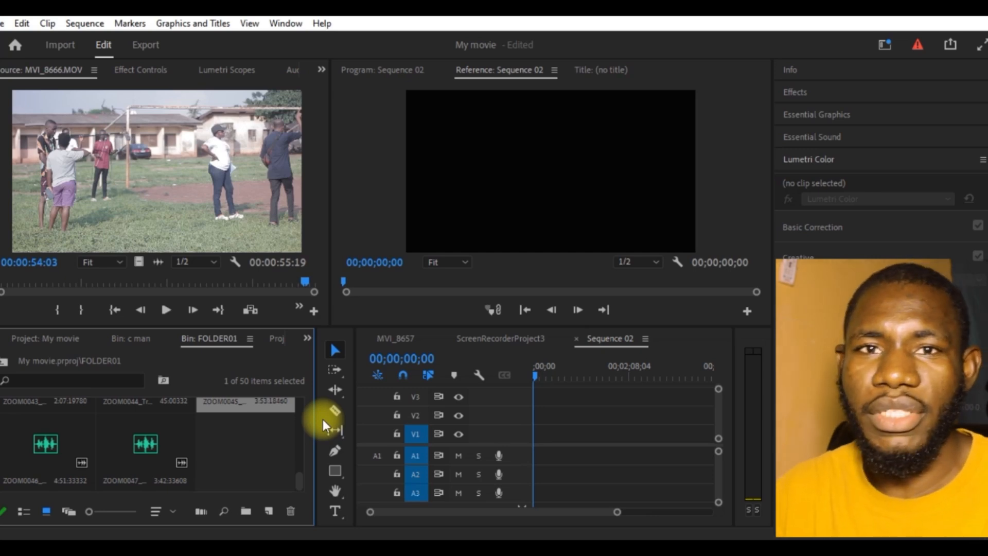
scroll(196, 430, up, 1)
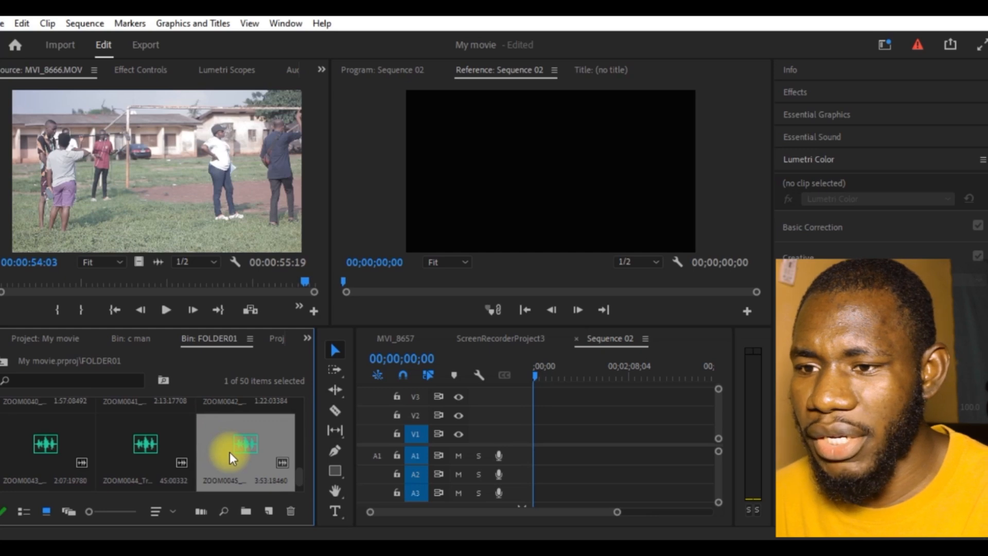
Step: Place the MVI_8673.MOV clip from the c man bin at the start of tracks V1 and A1
click(131, 341)
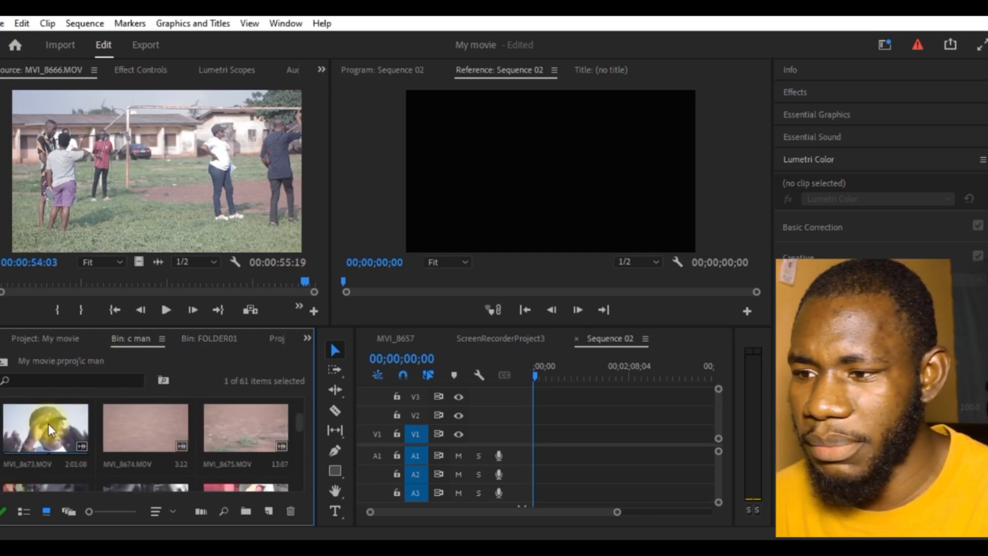
drag(49, 424, 532, 438)
click(543, 435)
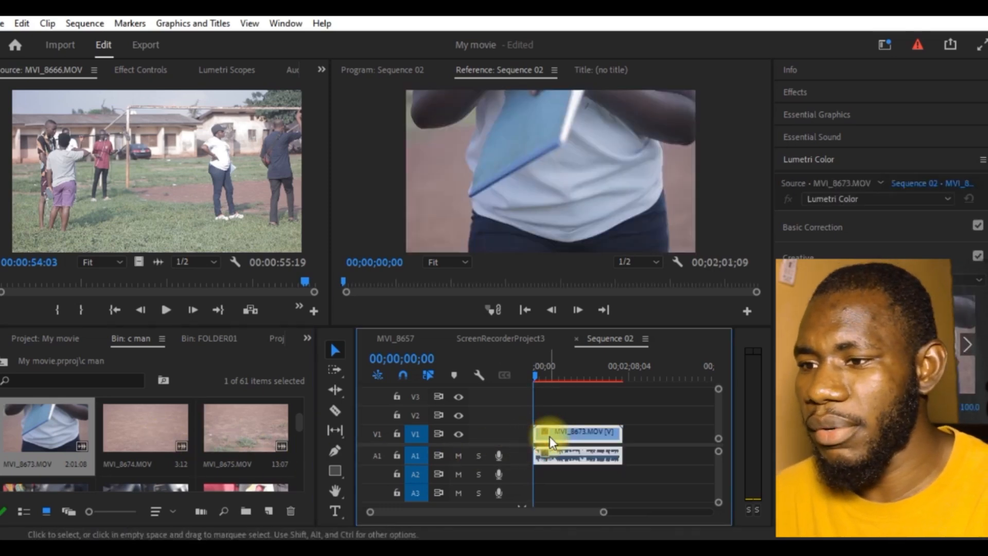
click(209, 340)
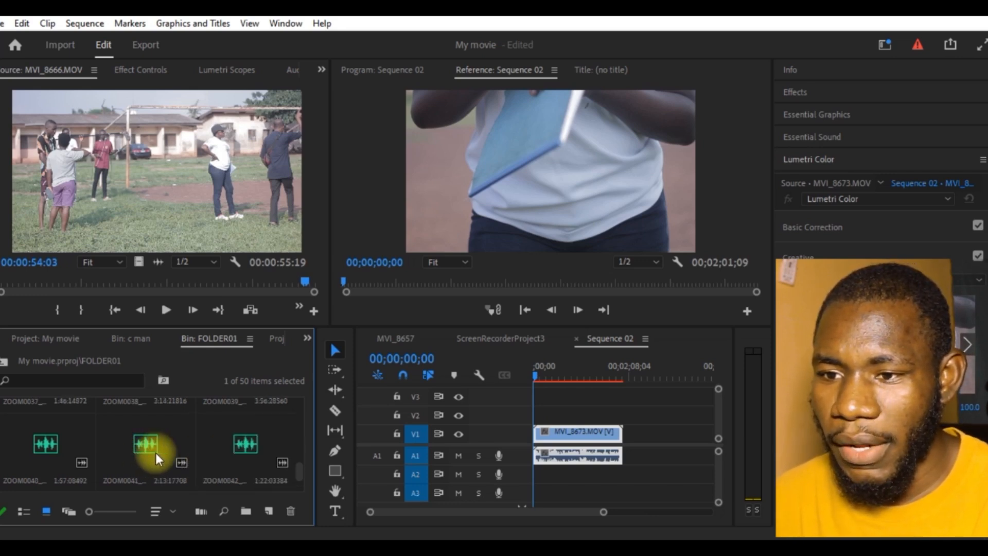
drag(227, 460, 561, 472)
drag(631, 403, 601, 454)
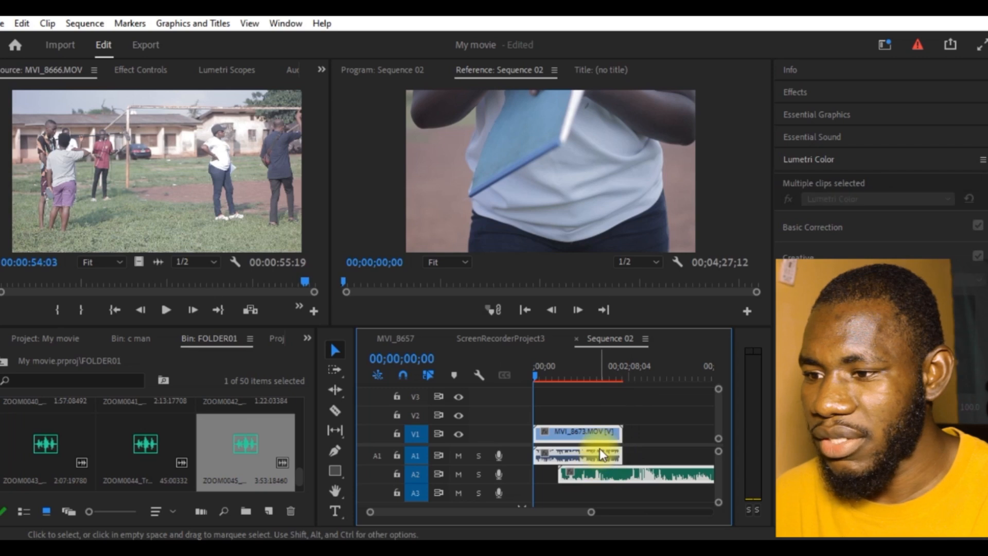
click(646, 450)
click(657, 469)
key(BackSpace)
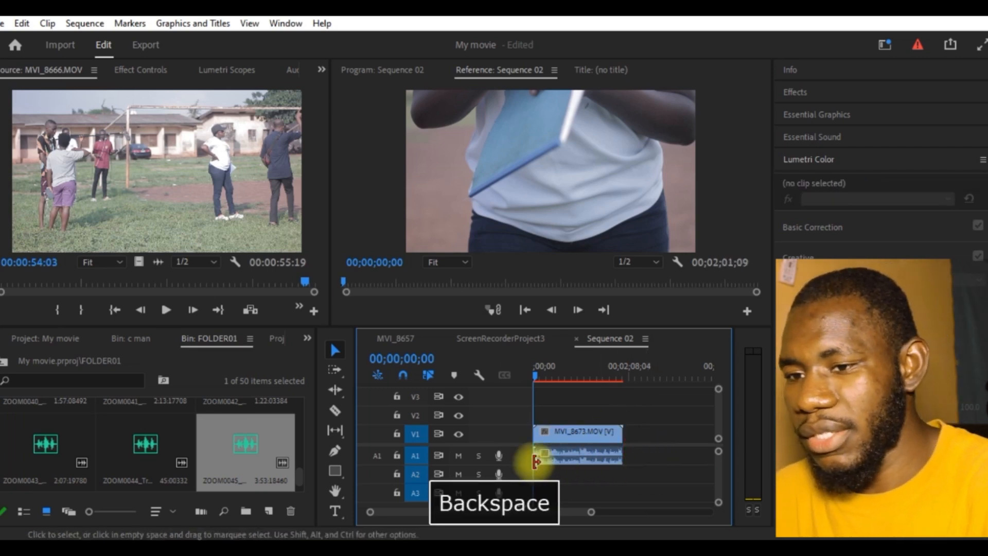
Step: Open ZOOM0018_Tr3.WAV from the FOLDER01 bin in the Source monitor and place it on track A2 below the video clip
scroll(241, 427, up, 1)
scroll(242, 428, up, 7)
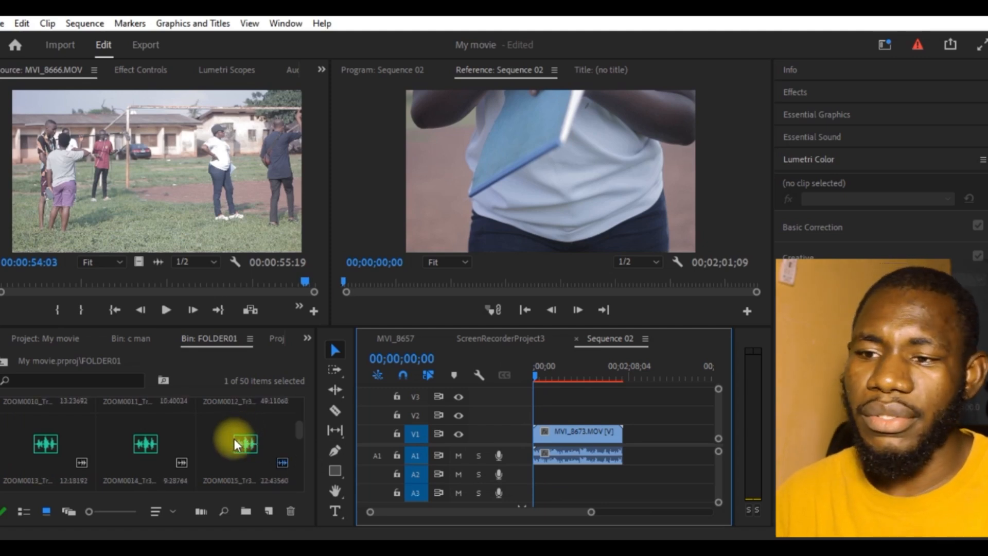
scroll(237, 441, up, 1)
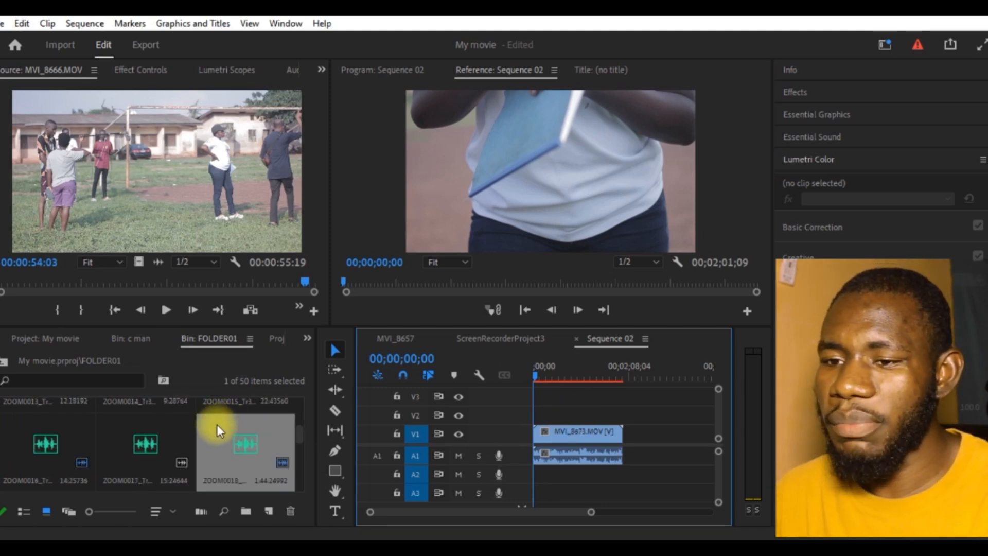
double_click(229, 440)
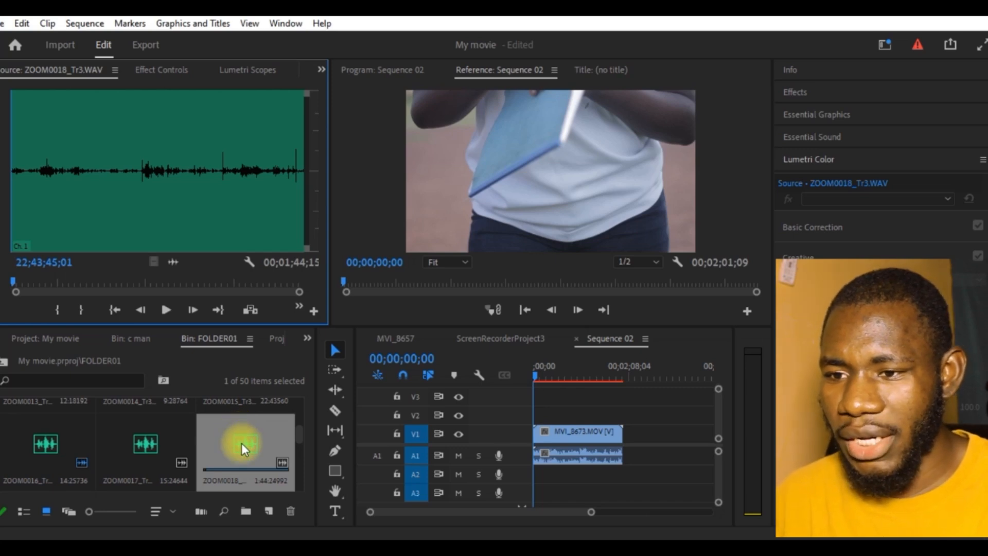
click(242, 444)
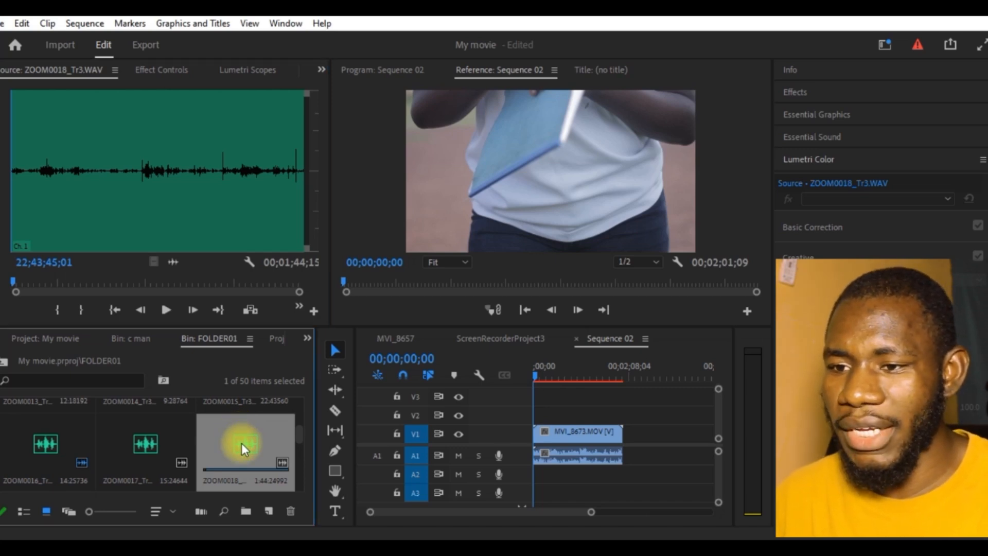
mouse_move(280, 452)
mouse_down()
mouse_move(439, 443)
mouse_move(554, 478)
mouse_up()
drag(567, 369, 522, 379)
click(565, 454)
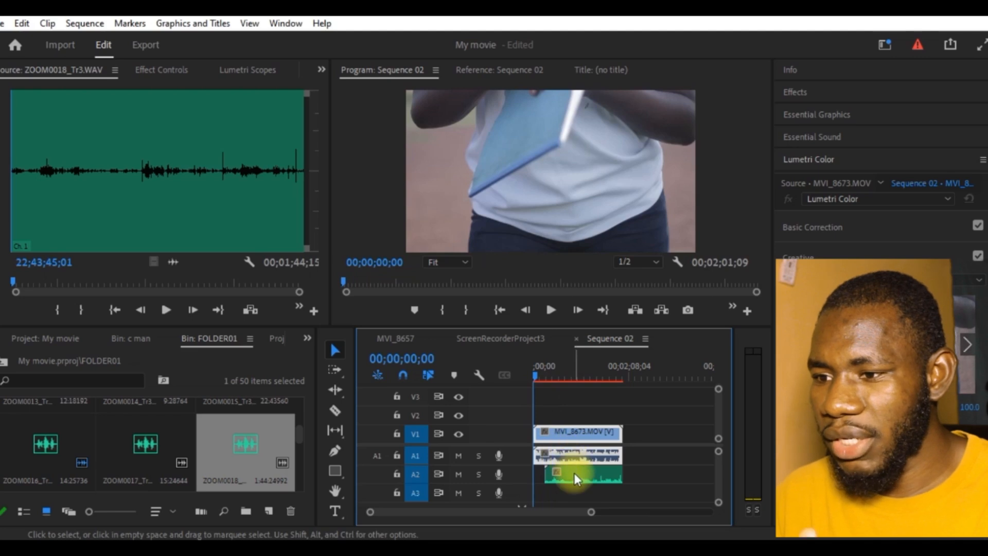
Step: Move the ZOOM0018 audio clip forward along track A2 so it extends past the end of the video clip
drag(573, 472, 551, 467)
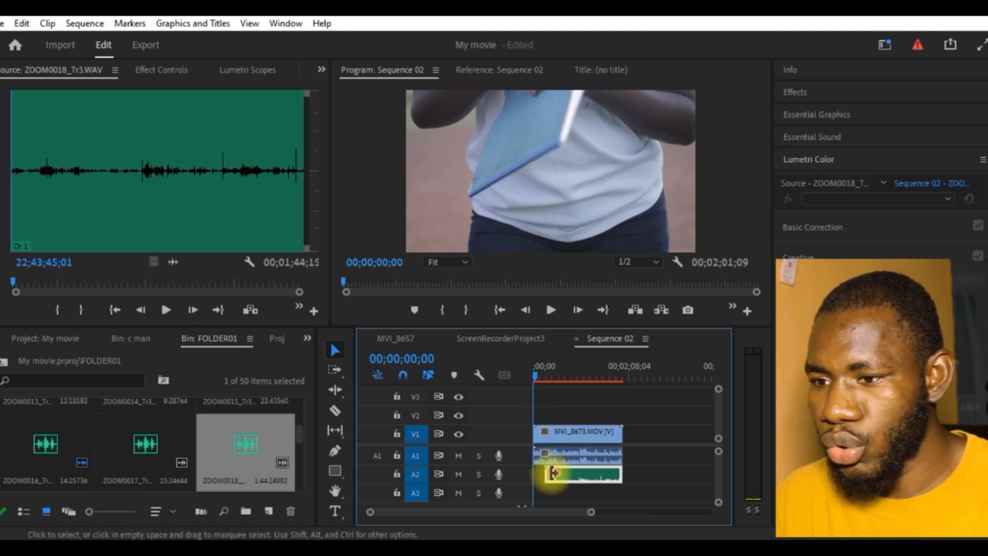
click(572, 437)
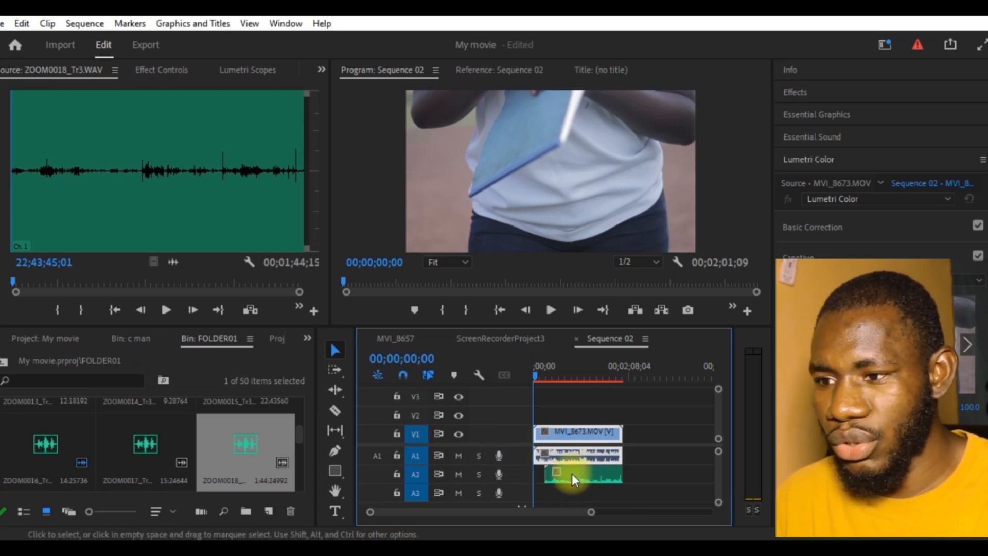
click(573, 477)
drag(587, 474, 585, 471)
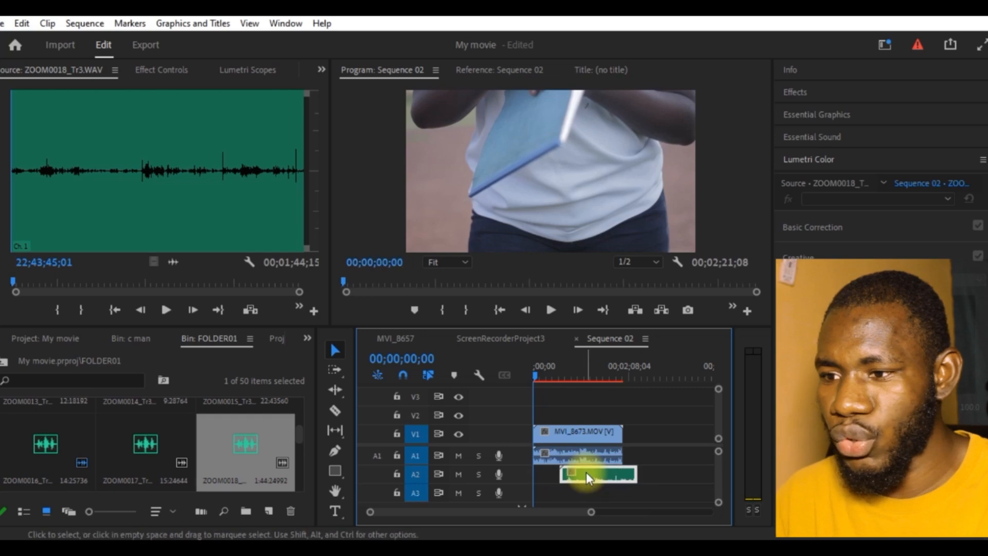
Step: Select the MVI_8673 video and ZOOM0018 audio clips together and synchronize them by Audio on track channel 1
drag(656, 407, 562, 484)
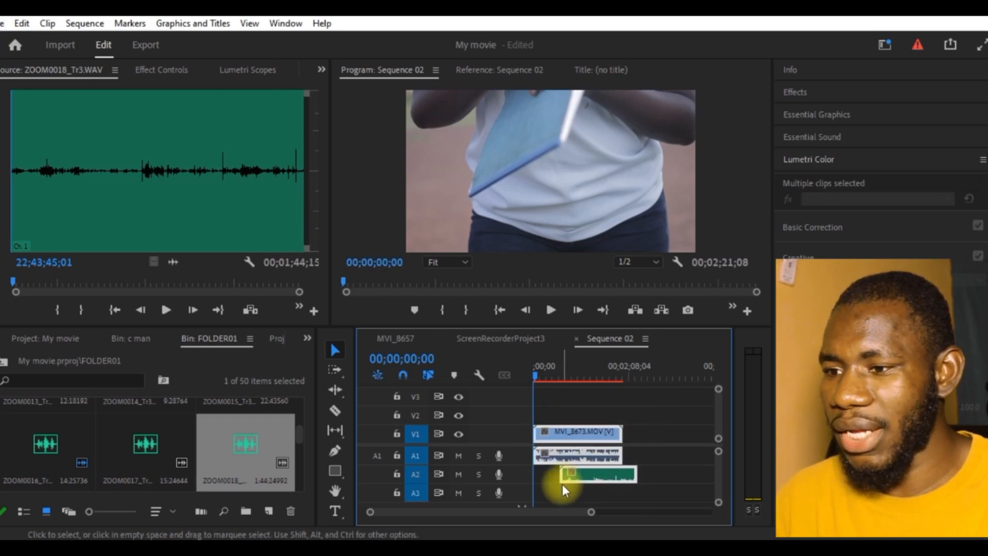
right_click(580, 462)
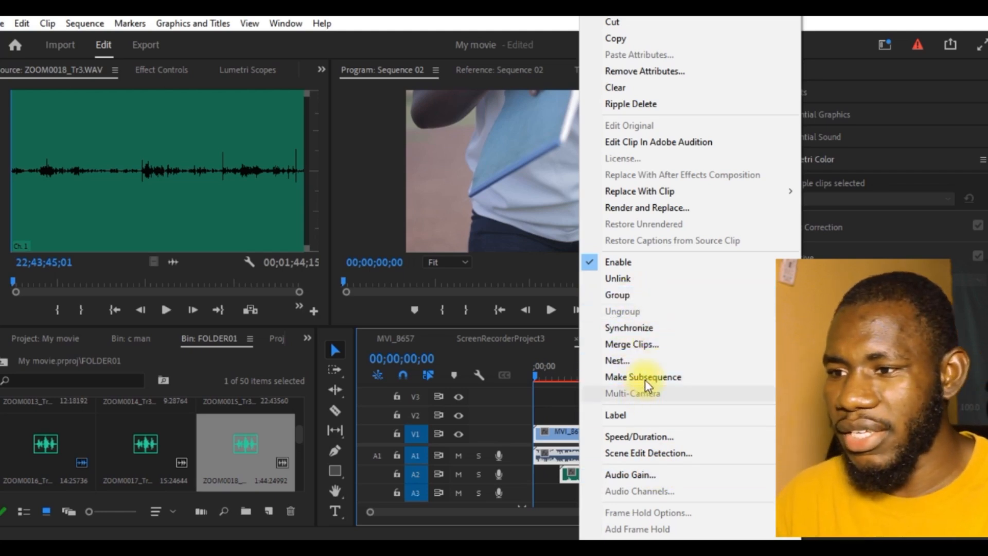
click(652, 328)
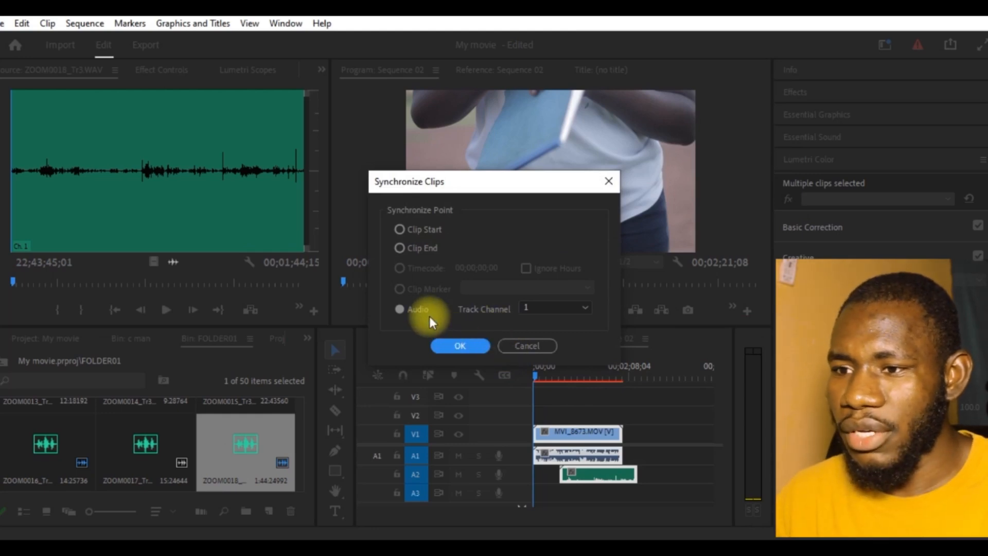
click(400, 310)
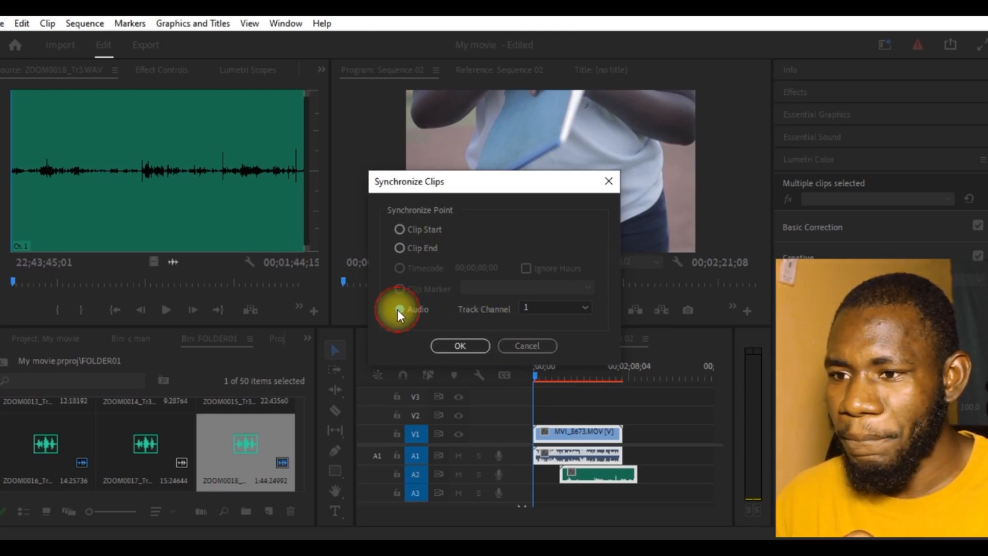
click(464, 348)
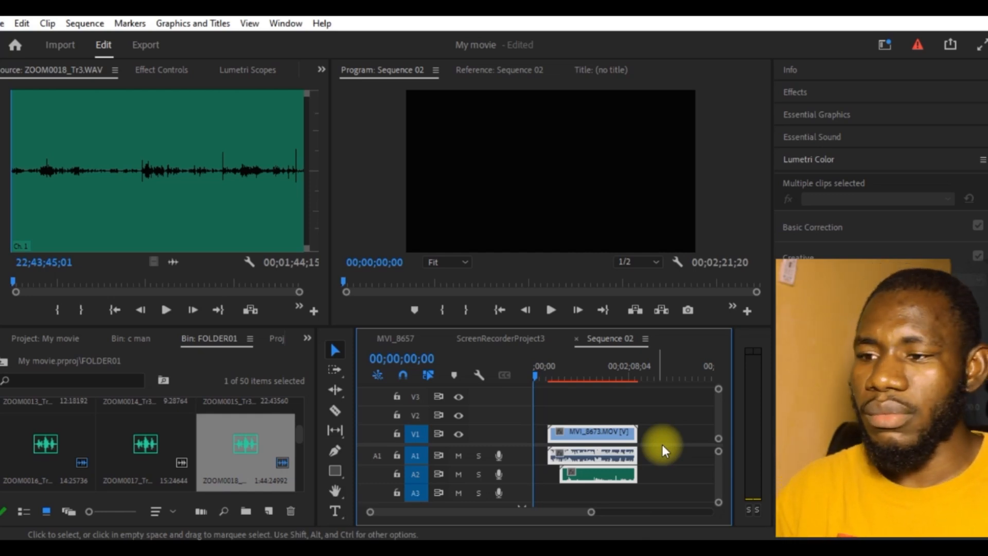
Step: Ripple delete the empty gap before the synchronized clips and scrub the playhead to 00;00;23;29
right_click(538, 435)
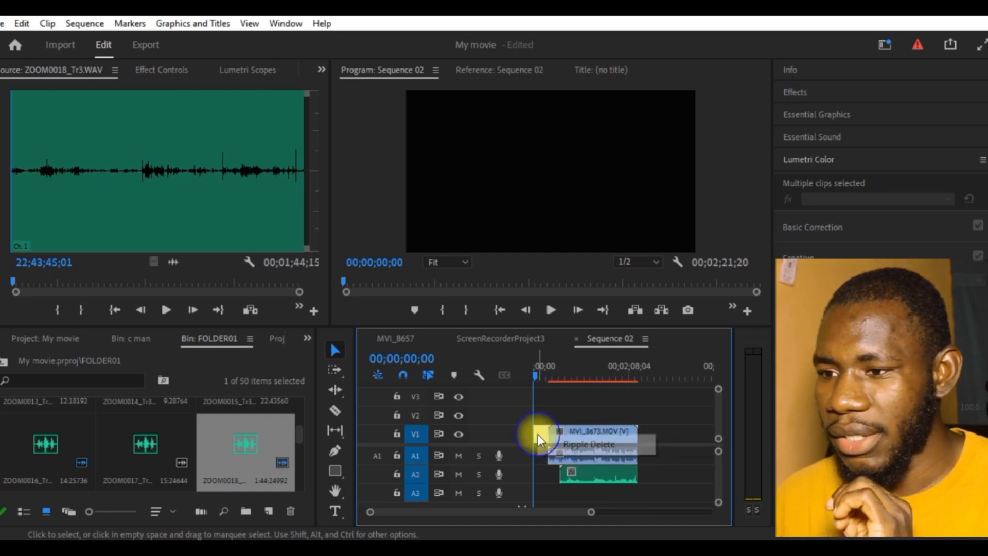
click(571, 444)
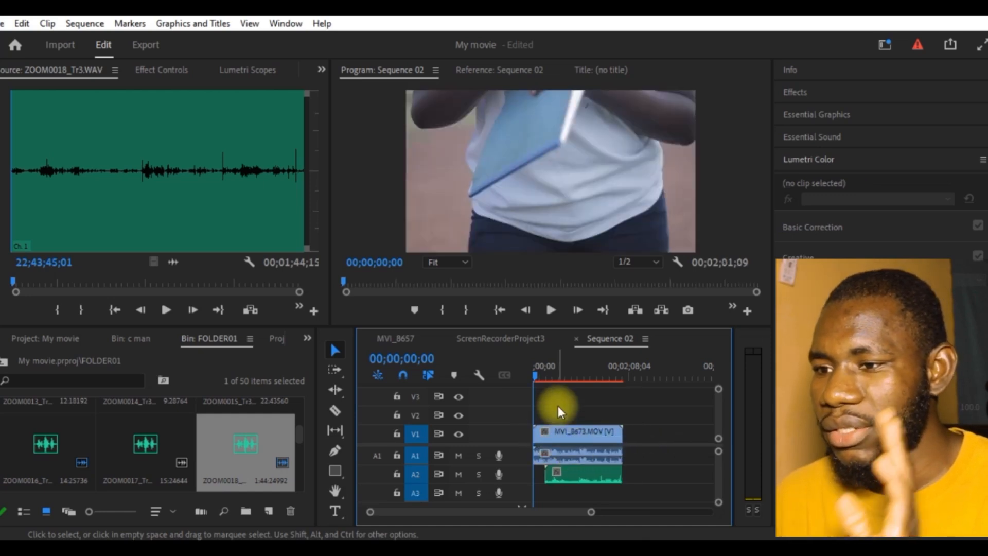
click(564, 370)
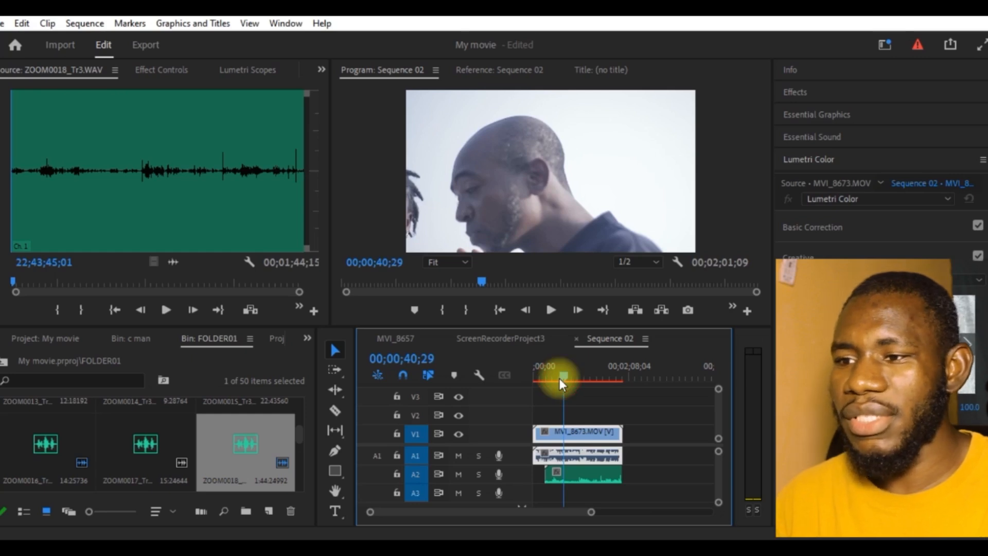
drag(560, 378, 553, 377)
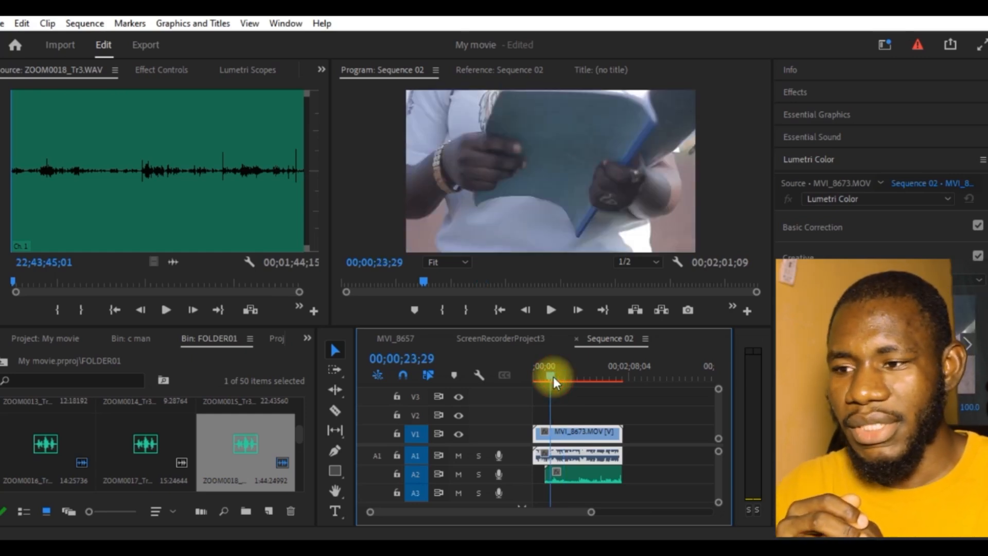